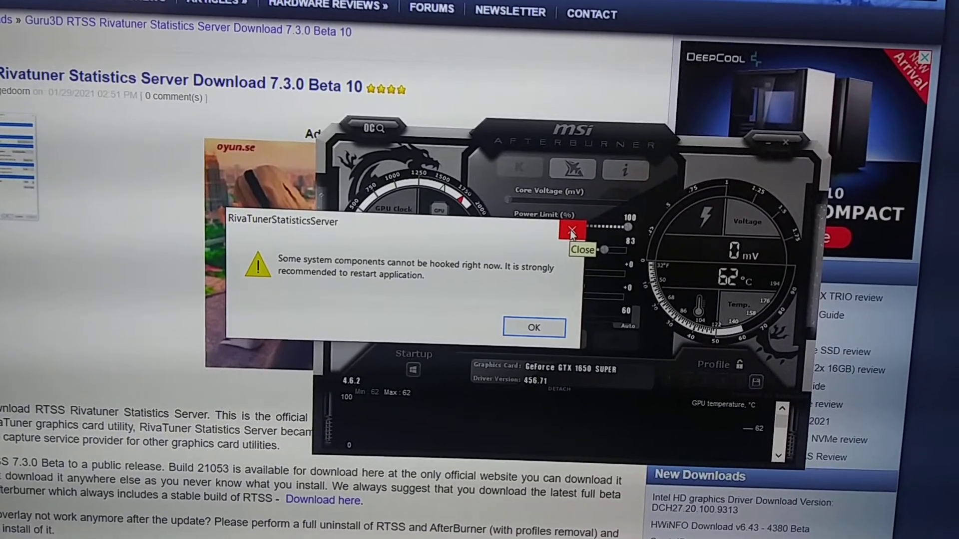
- Dismiss the RivaTuner components hooking error and exit MSI Afterburner to reveal the Guru3D page
left_click(571, 230)
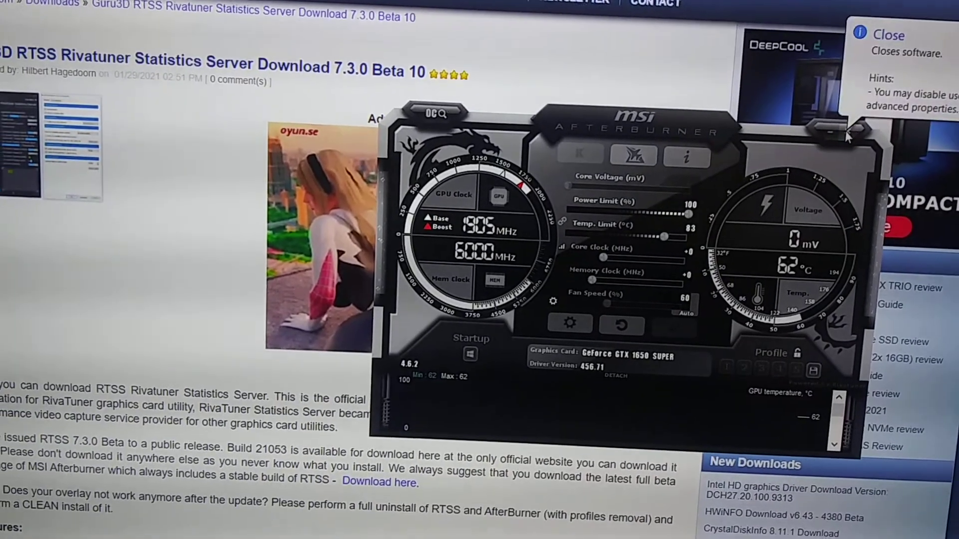
left_click(846, 130)
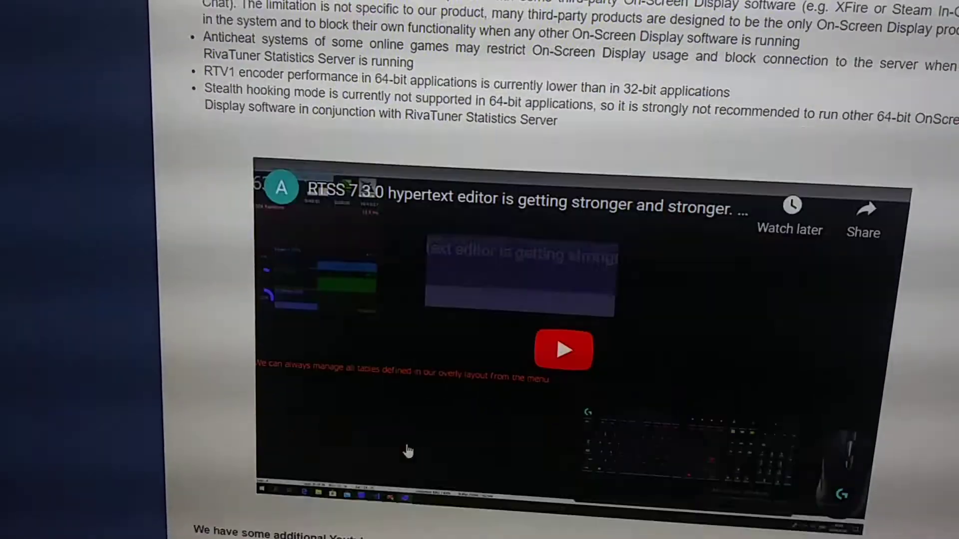
scroll(419, 434, "down", 4)
scroll(405, 435, "down", 3)
scroll(400, 438, "down", 1)
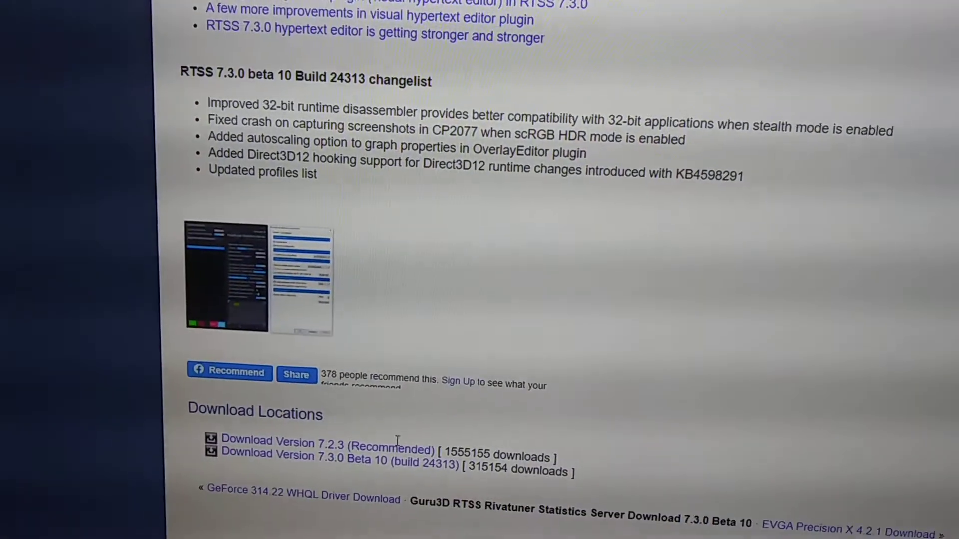
scroll(428, 384, "down", 2)
scroll(449, 360, "down", 2)
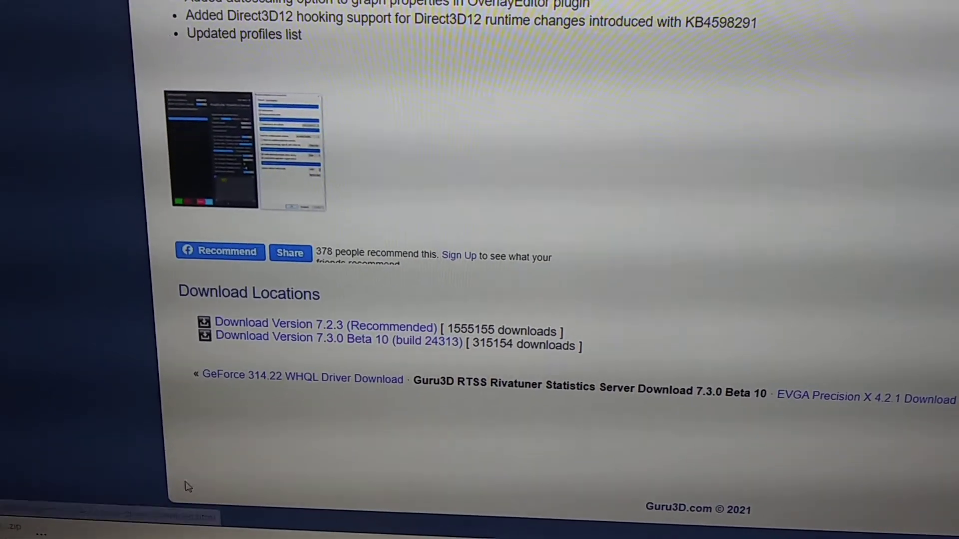
- Extract the downloaded RTSS beta zip in Downloads into a Guru3D.com-RTSS-beta folder
right_click(42, 532)
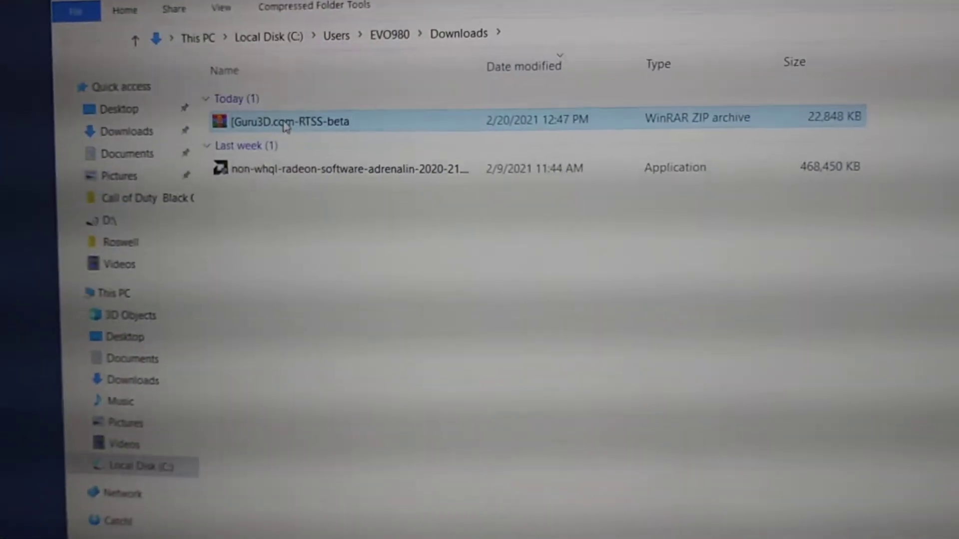
right_click(254, 122)
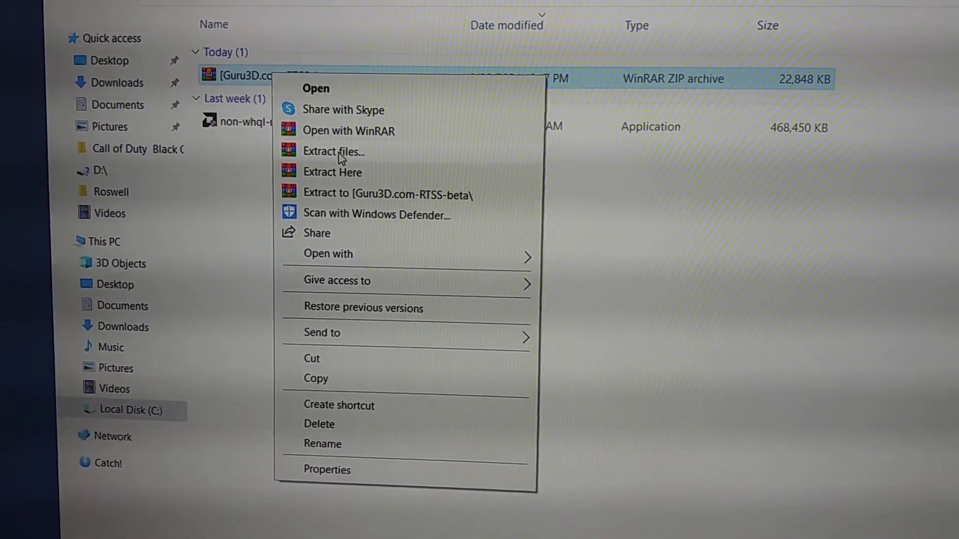
left_click(336, 148)
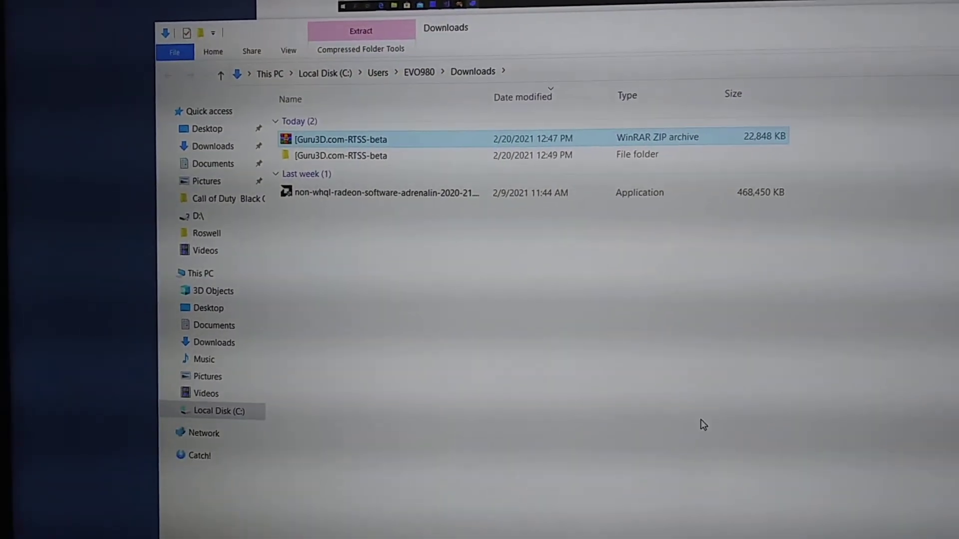
- Run RTSSSetup730Beta10, accept the license, and install with default folders
double_click(377, 154)
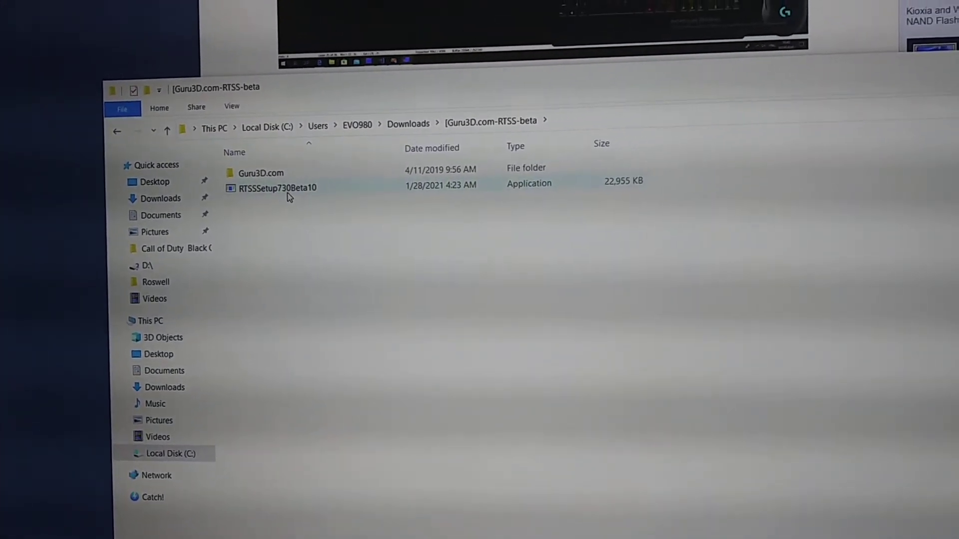
double_click(291, 181)
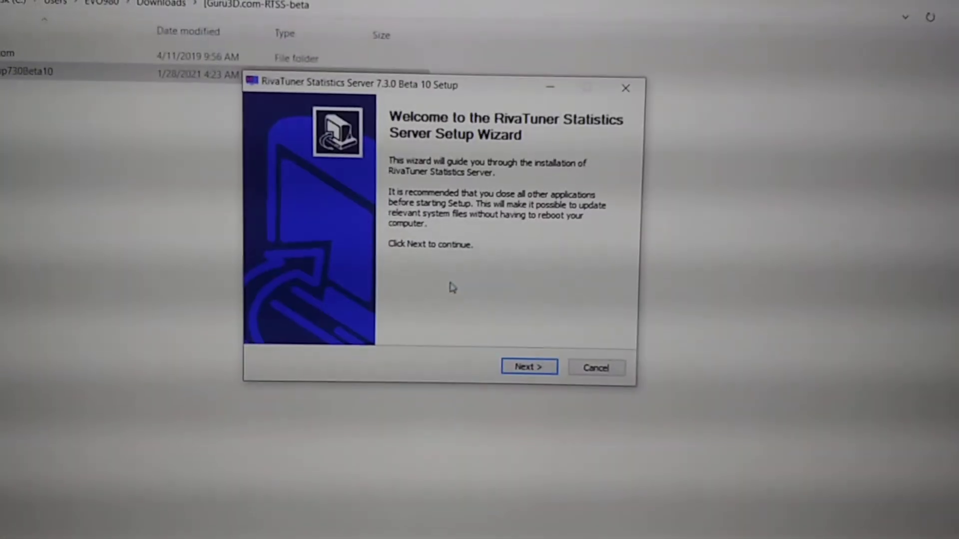
left_click(497, 347)
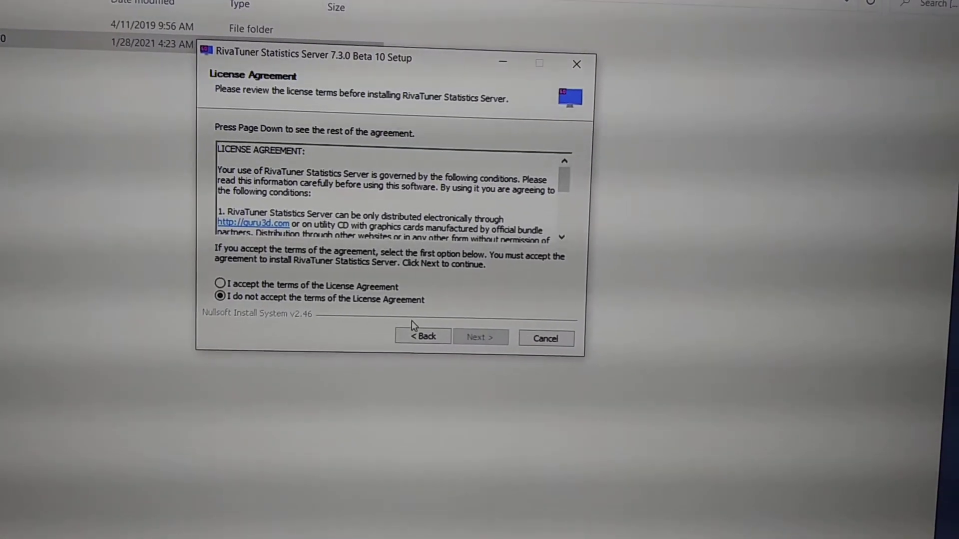
left_click(397, 296)
left_click(463, 336)
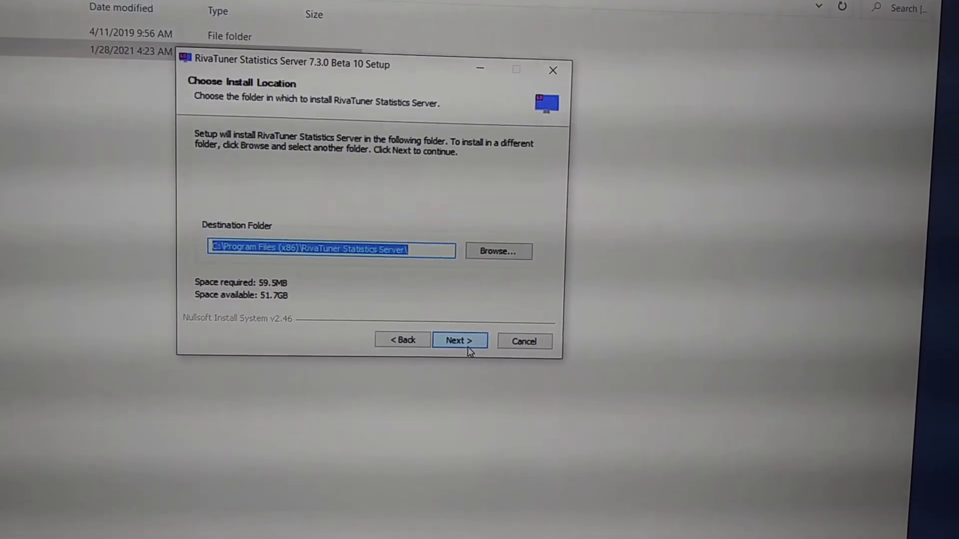
left_click(459, 352)
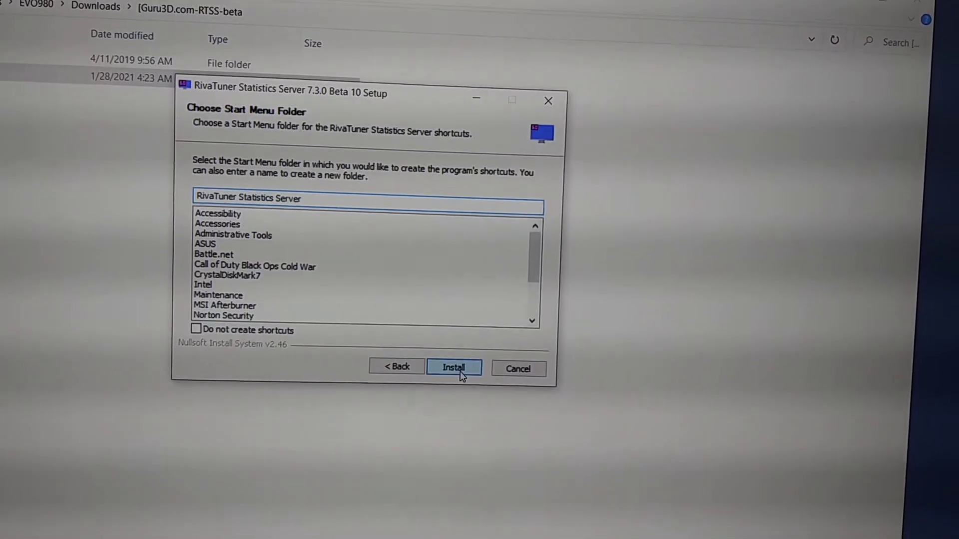
left_click(459, 367)
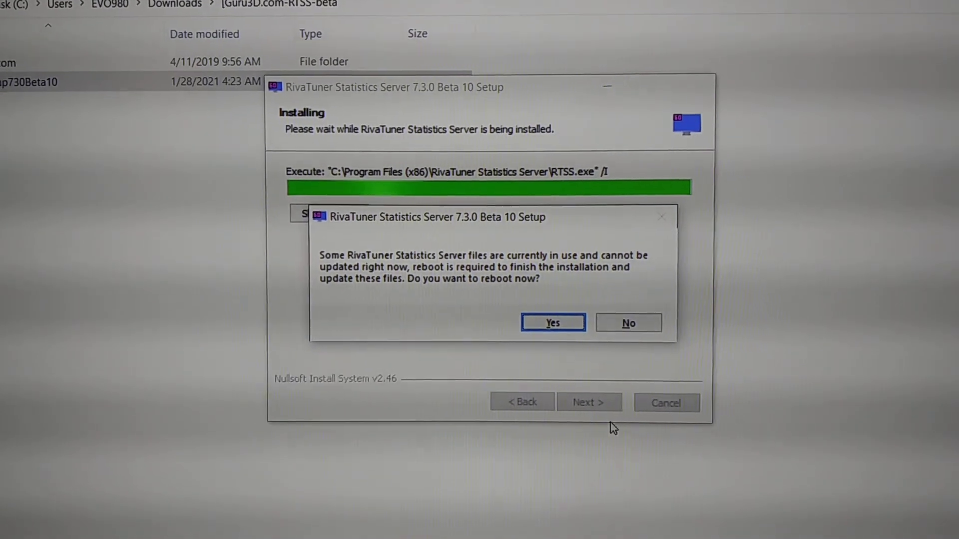
- Agree to reboot now once the installation progress bar finishes
left_click(552, 318)
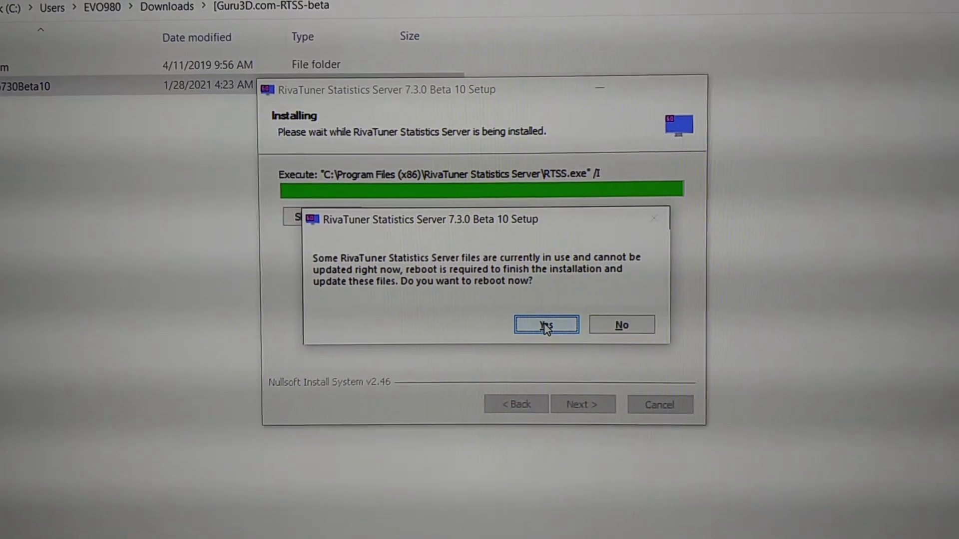